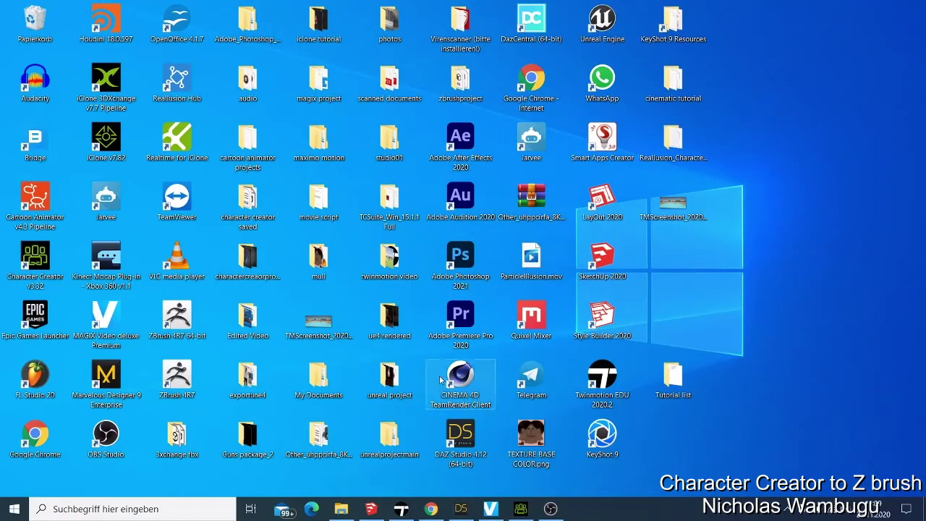
# Bring up the Character Creator 3 window with the 'Babu modernized' project.
pyautogui.click(521, 509)
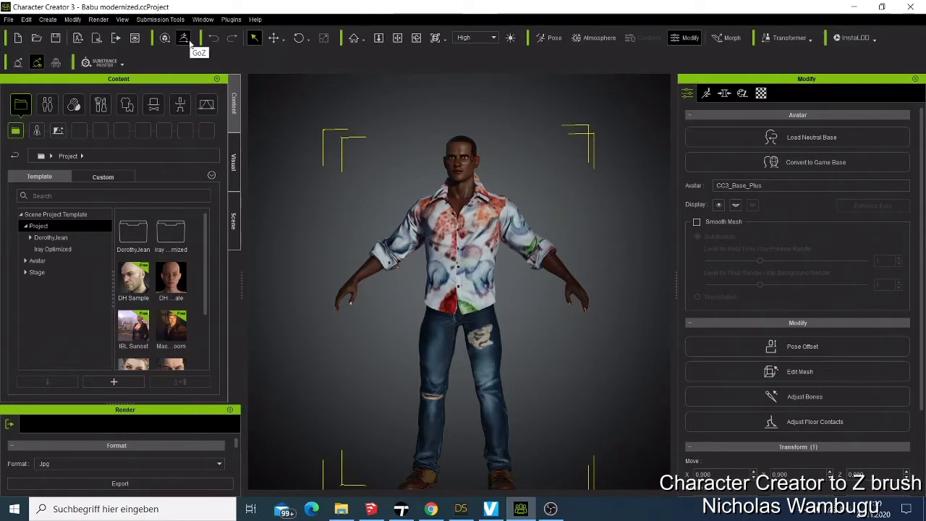
pyautogui.click(9, 20)
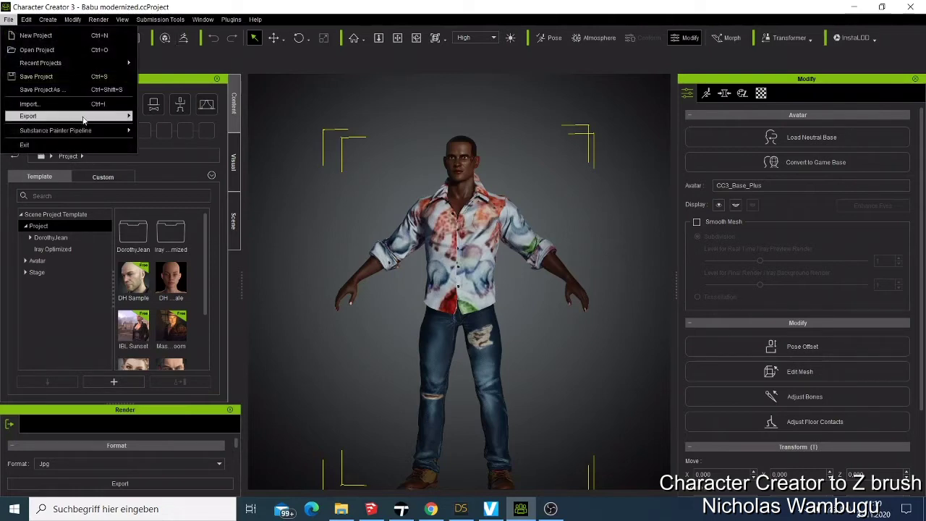
pyautogui.moveTo(84, 117)
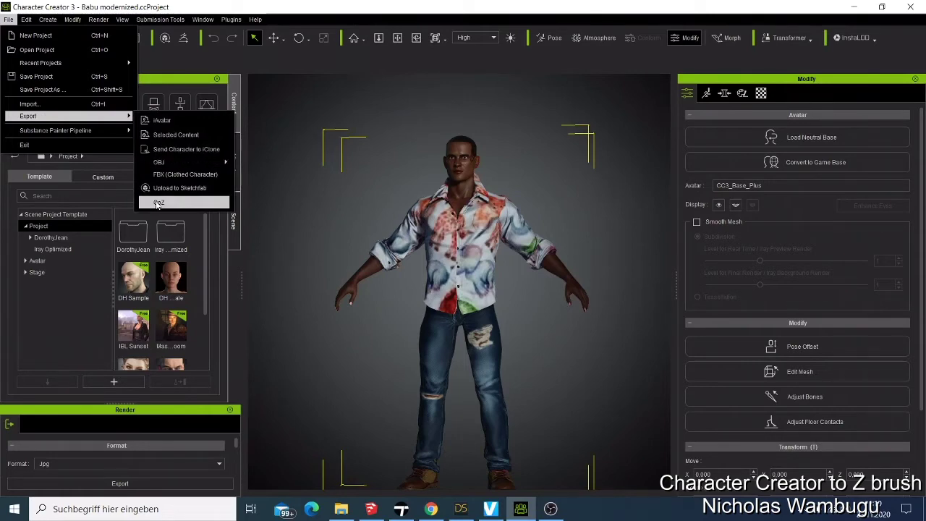
pyautogui.click(243, 4)
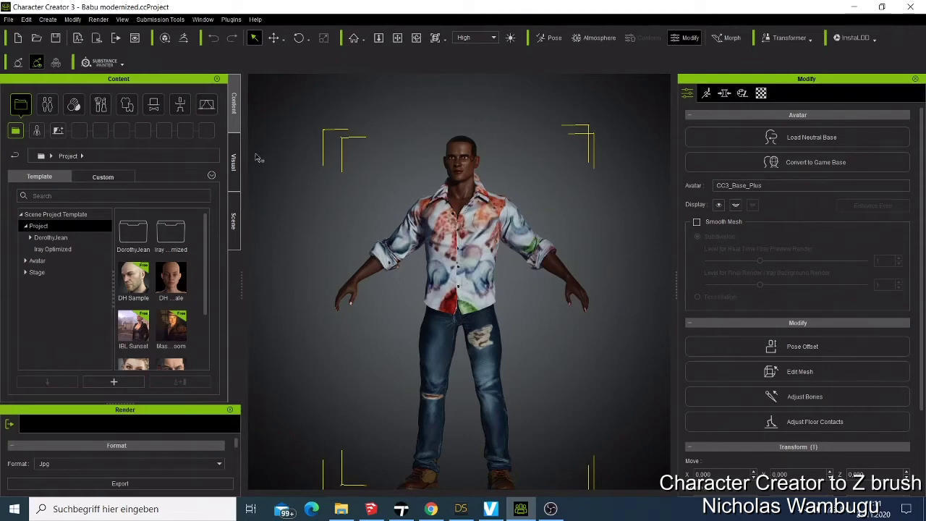
# Send the CC3_Base_Plus base body to ZBrush via GoZ in A-Pose, past the license warning.
pyautogui.click(183, 38)
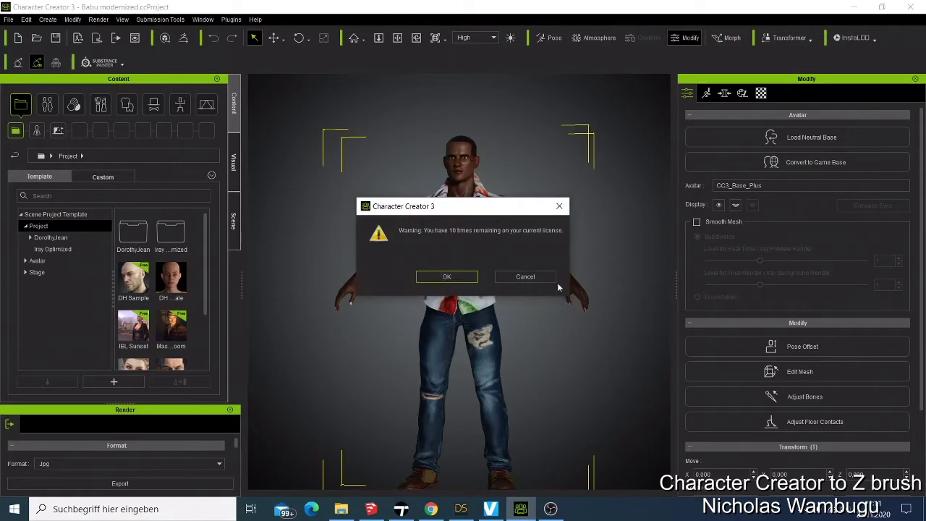
pyautogui.click(442, 279)
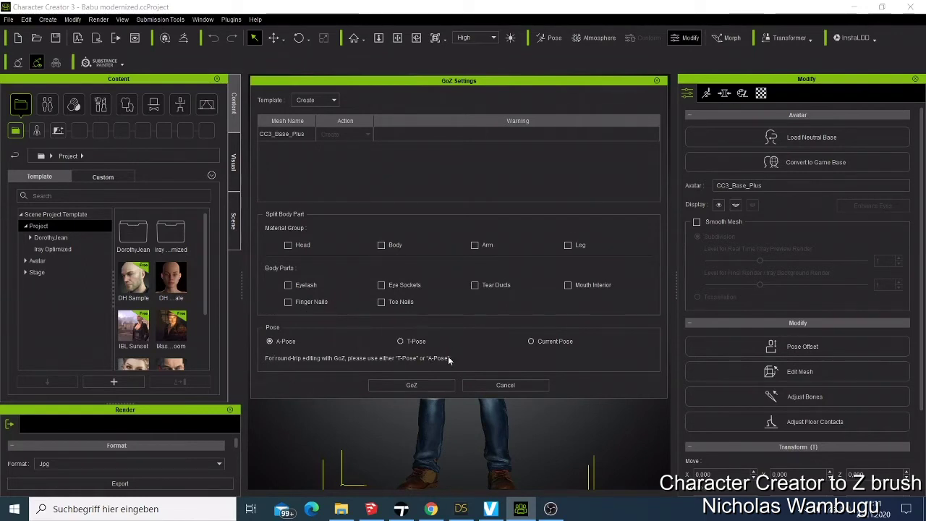
pyautogui.click(423, 388)
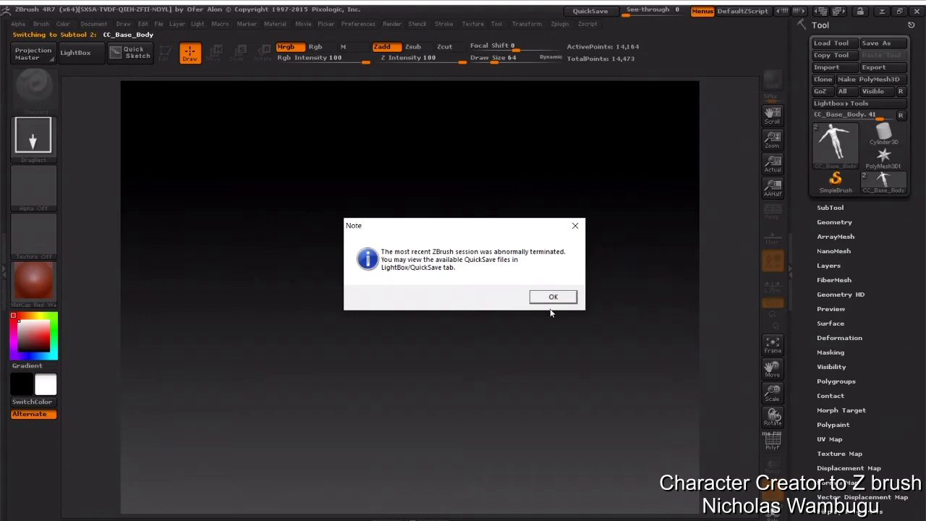
# Dismiss the startup note, hide LightBox, and draw the CC_Base_Body tool onto the canvas.
pyautogui.click(553, 298)
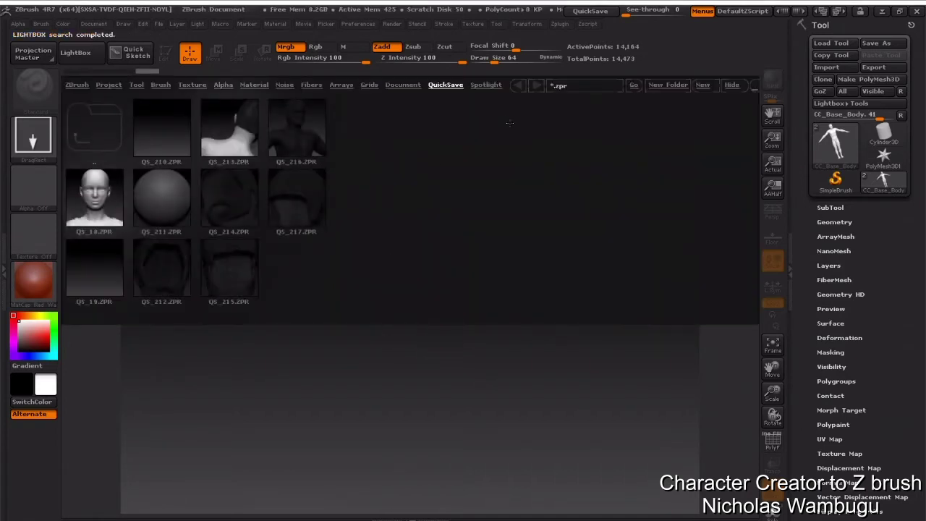
pyautogui.click(731, 85)
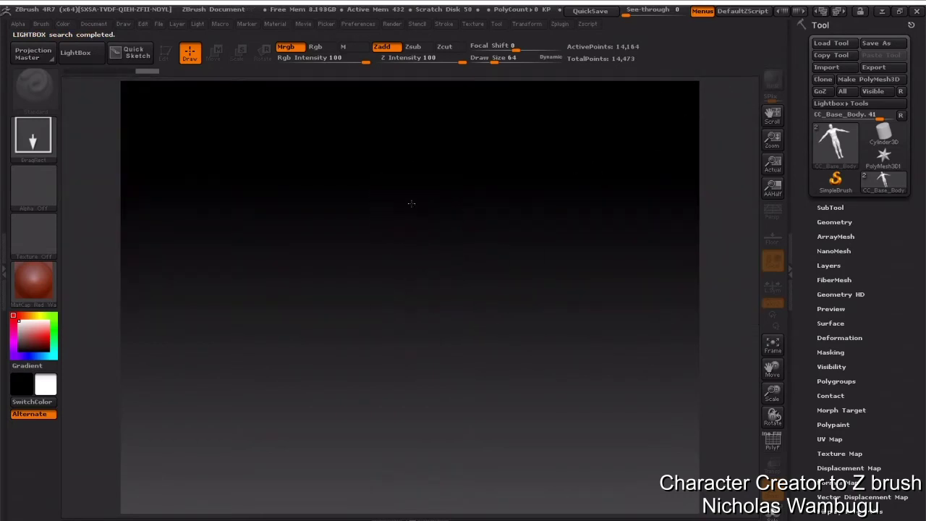
pyautogui.moveTo(424, 325)
pyautogui.mouseDown()
pyautogui.moveTo(398, 186)
pyautogui.moveTo(383, 197)
pyautogui.moveTo(376, 290)
pyautogui.moveTo(384, 267)
pyautogui.mouseUp()
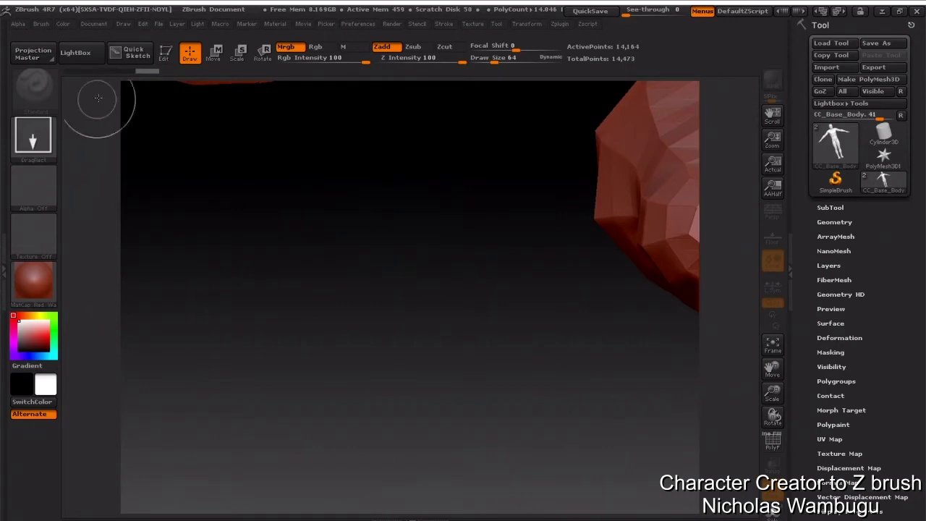
# Make the body editable, stand it upright fully framed, and turn on the PolyF wireframe.
pyautogui.click(166, 53)
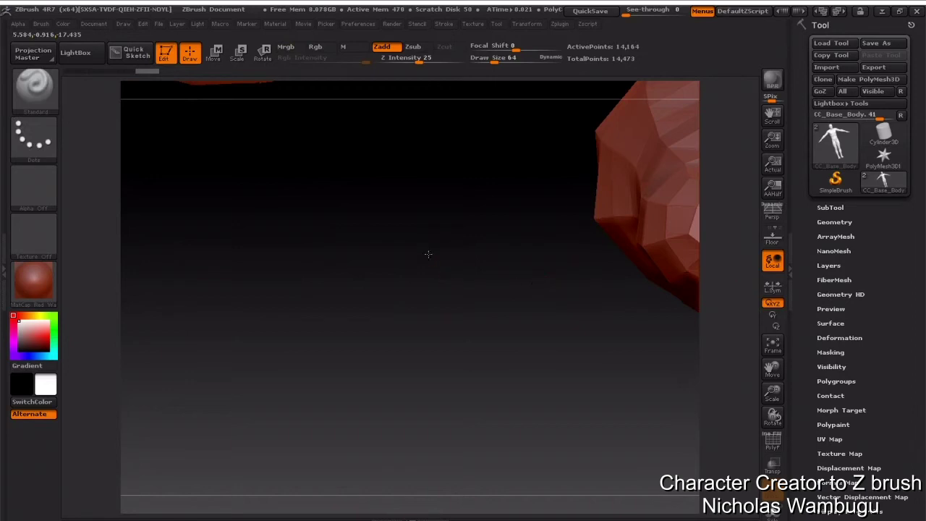
pyautogui.moveTo(429, 254); pyautogui.dragTo(445, 455)
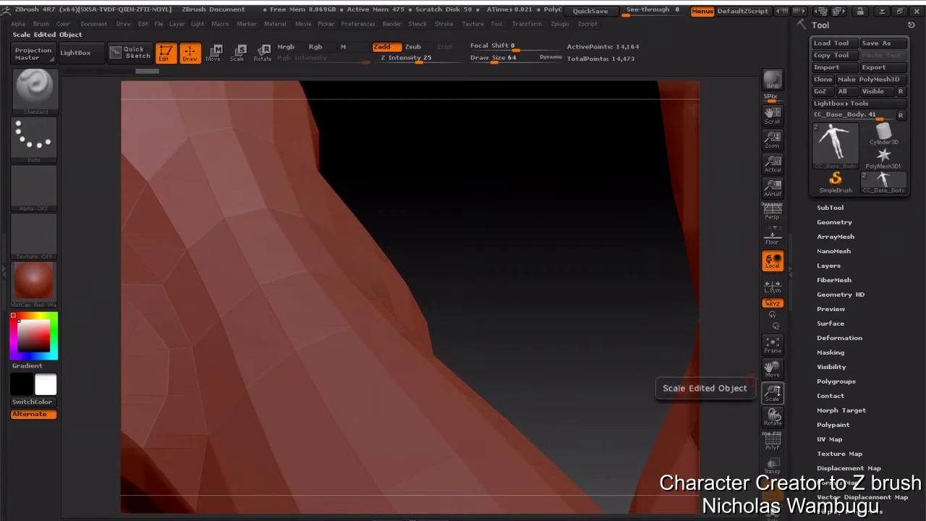
pyautogui.moveTo(772, 392); pyautogui.dragTo(777, 271)
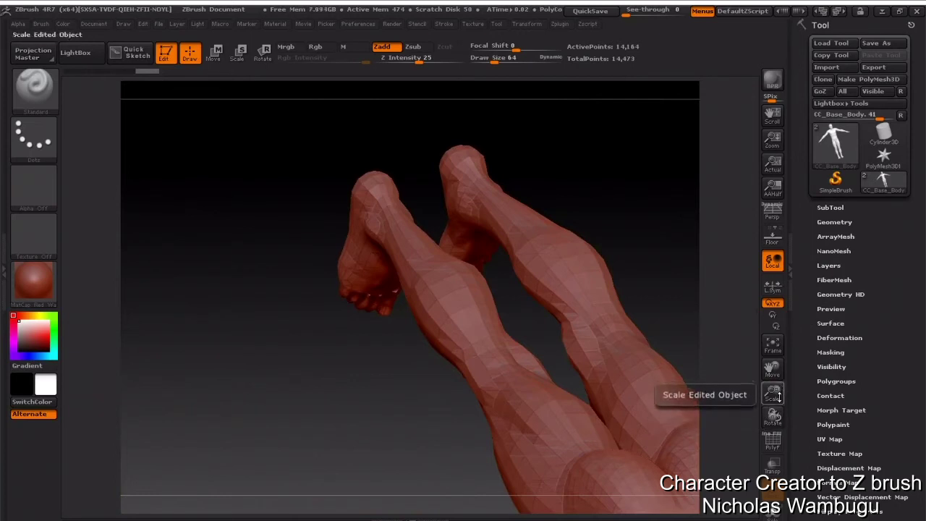
pyautogui.moveTo(772, 395); pyautogui.dragTo(744, 342)
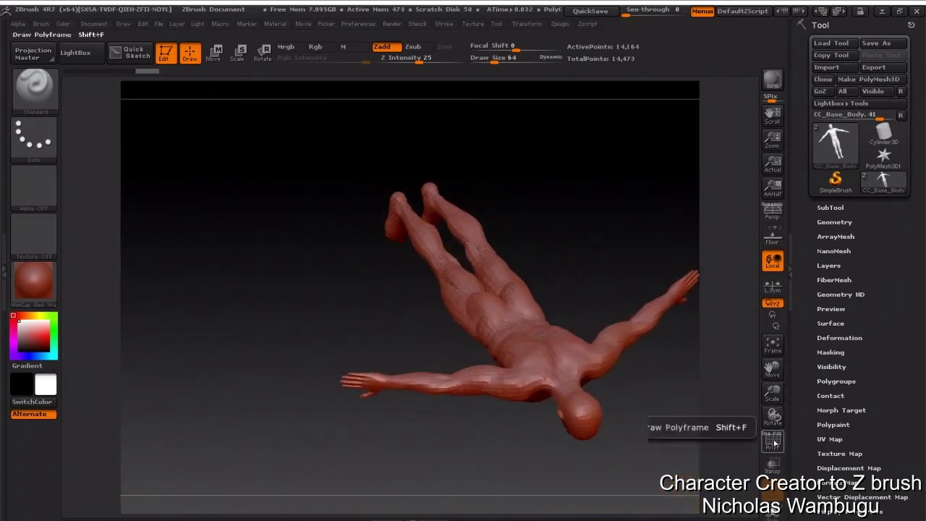
pyautogui.click(773, 437)
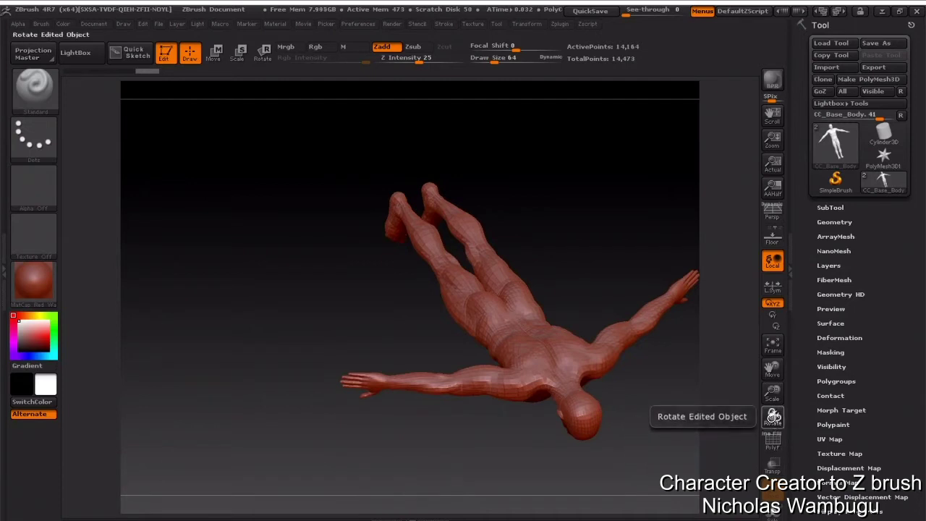
pyautogui.moveTo(610, 427); pyautogui.dragTo(588, 238)
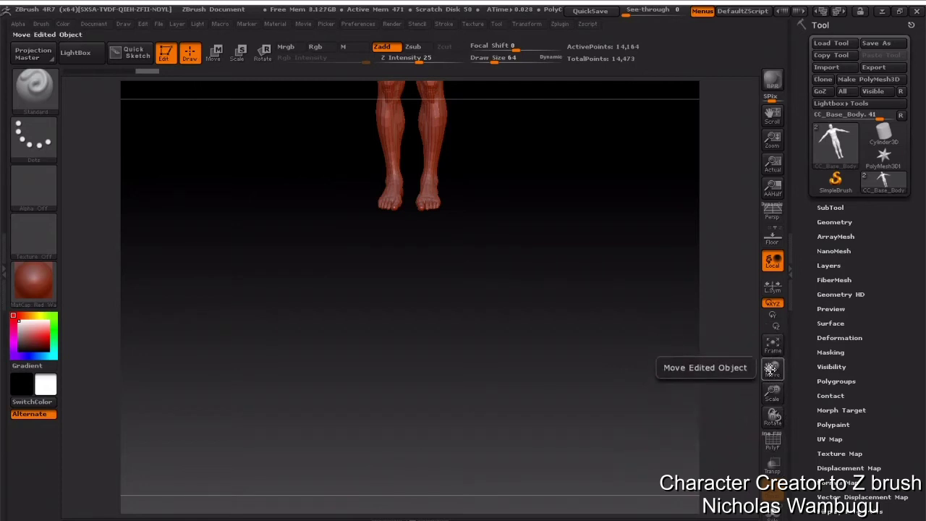
pyautogui.moveTo(770, 369); pyautogui.dragTo(774, 434)
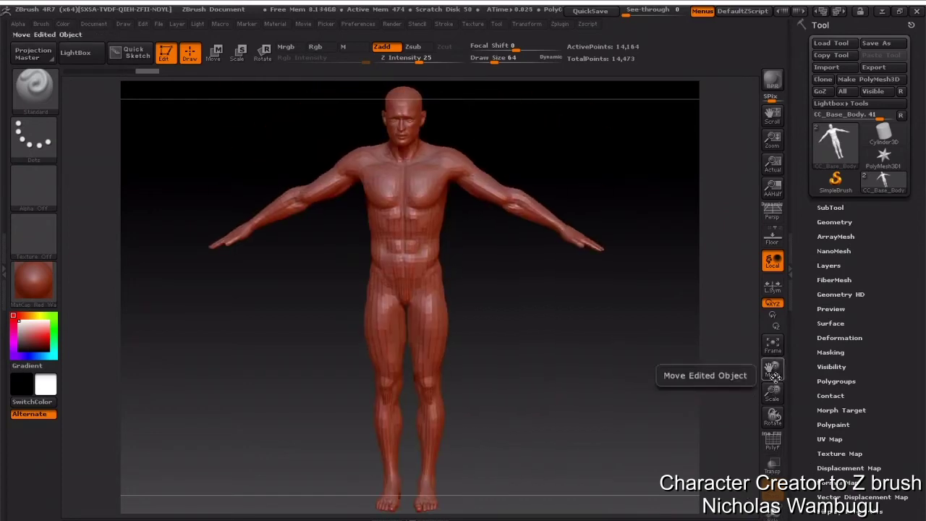
pyautogui.moveTo(771, 367); pyautogui.dragTo(772, 396)
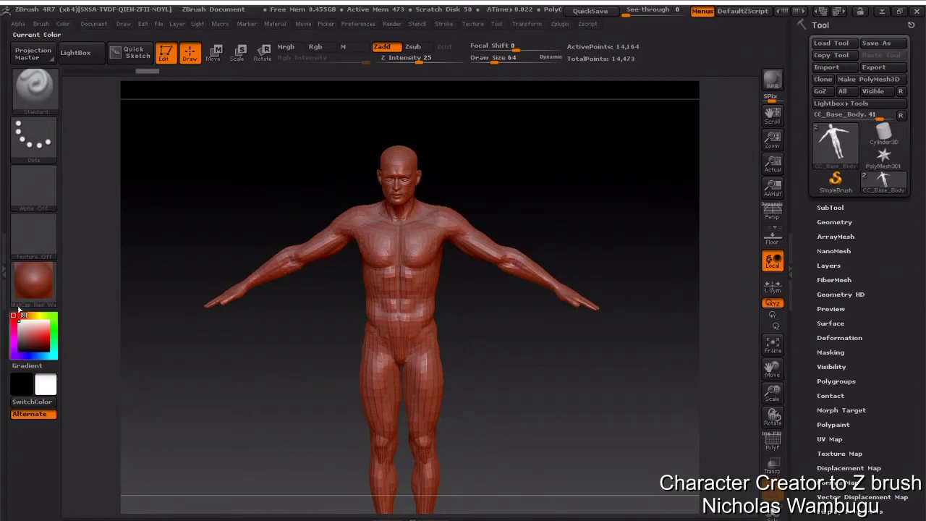
# Try out different materials on the body from the material library.
pyautogui.click(33, 282)
pyautogui.click(439, 231)
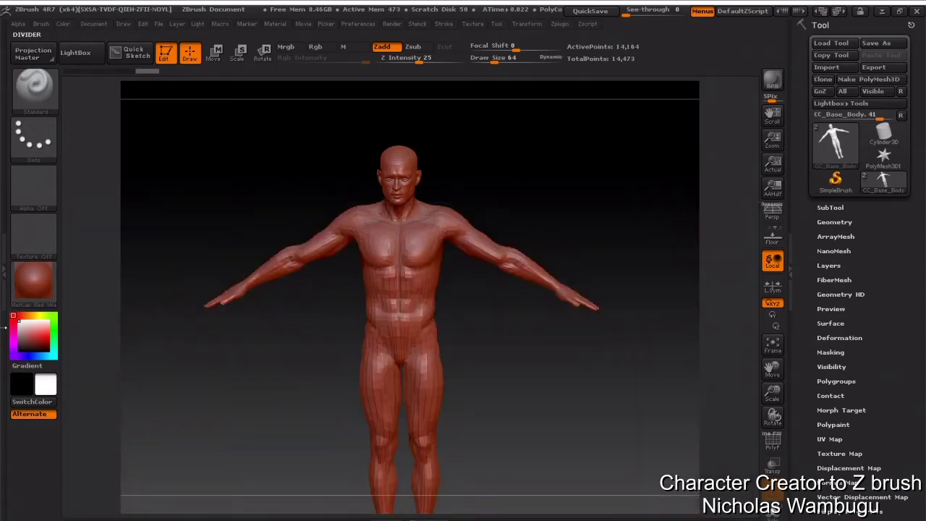
pyautogui.click(23, 287)
pyautogui.click(526, 262)
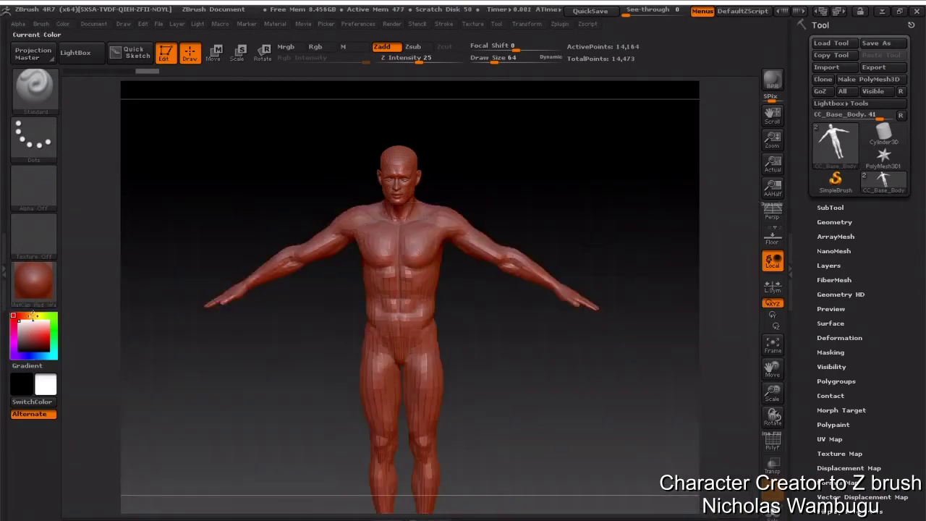
pyautogui.click(29, 284)
pyautogui.moveTo(533, 288)
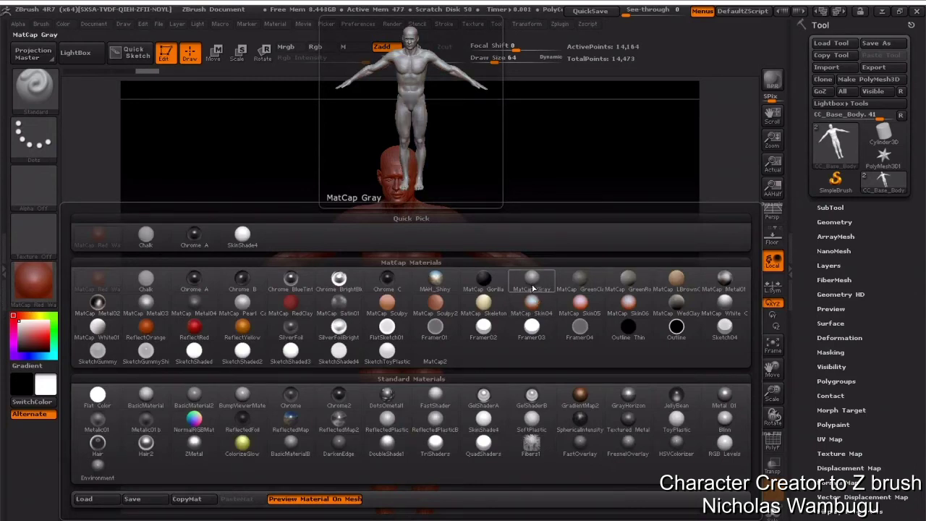
# Apply the MatCap Gray material to the body.
pyautogui.click(533, 288)
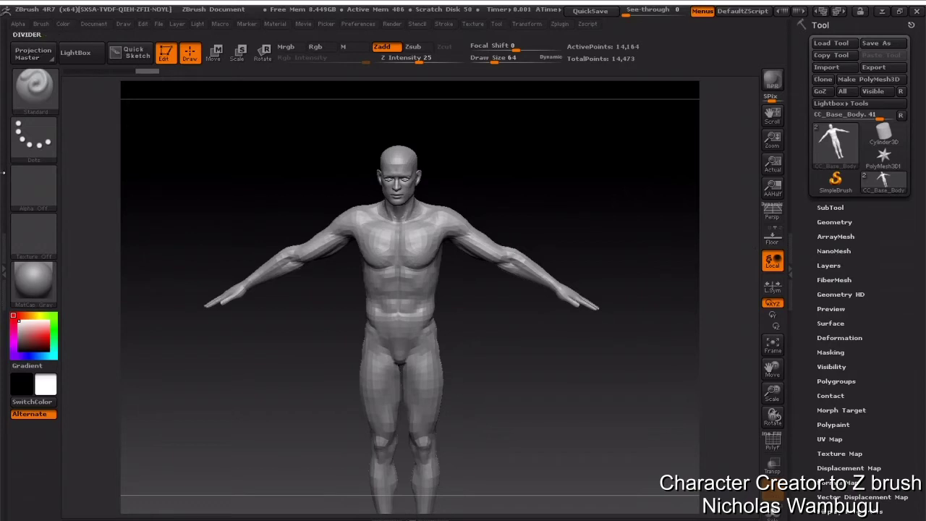
# Cancel Projection Master and open LightBox to the QuickSave project files.
pyautogui.click(34, 53)
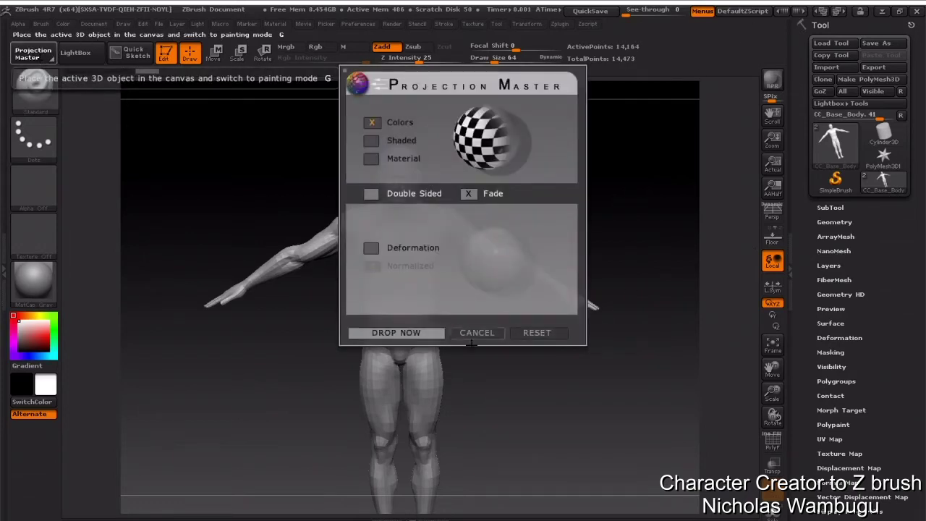
pyautogui.click(483, 334)
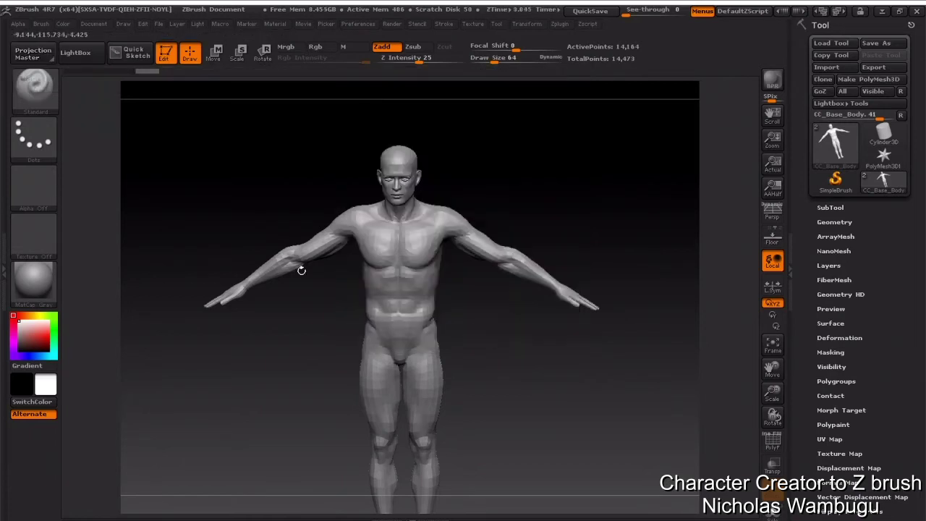
pyautogui.click(76, 55)
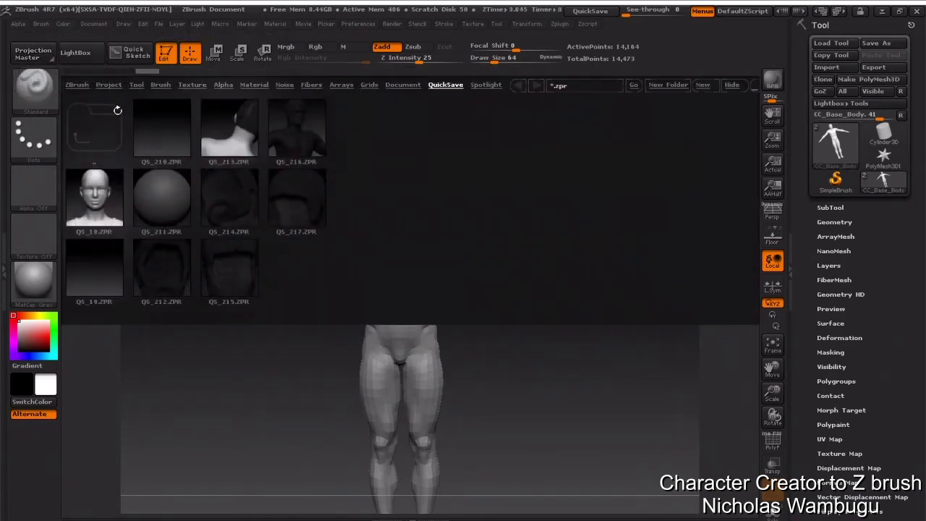
# Load the QS_213.ZPR sculpt and export its mesh as CC_Base_Body.obj.
pyautogui.doubleClick(229, 128)
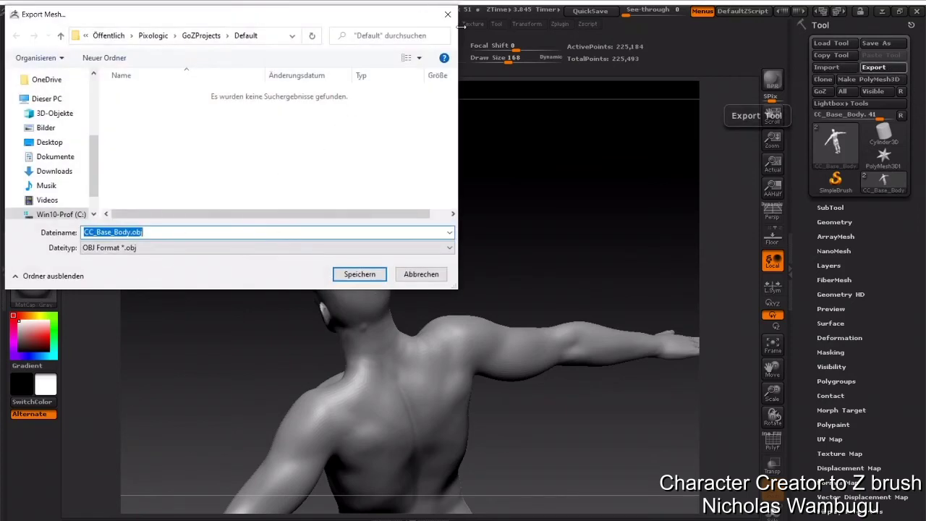
pyautogui.press('Return')
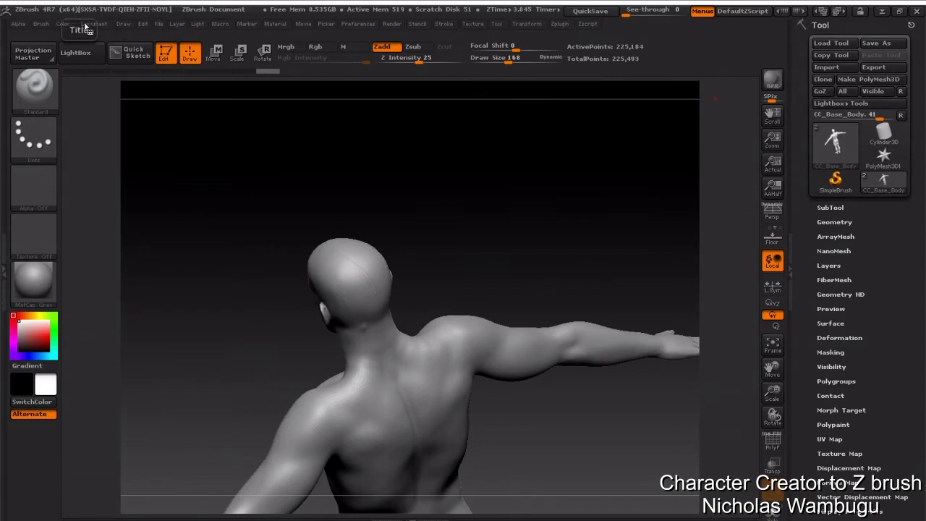
pyautogui.click(142, 24)
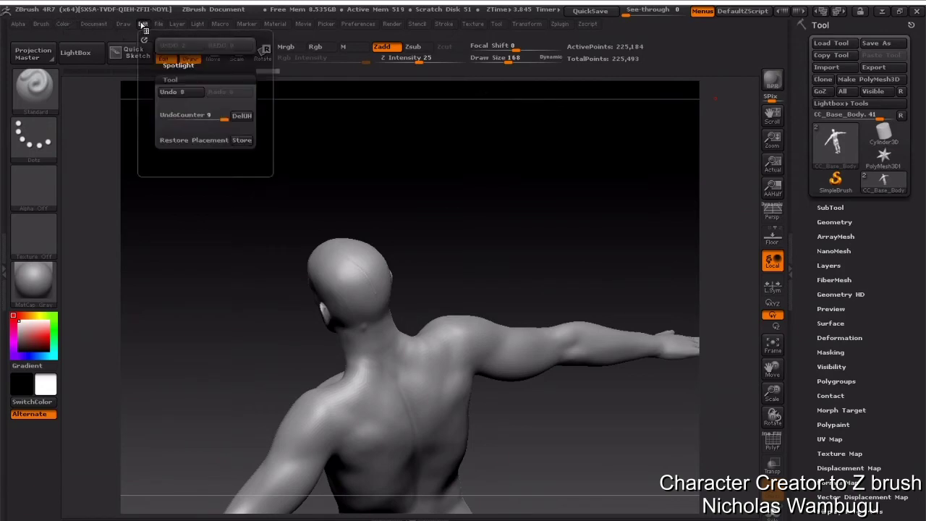
pyautogui.click(159, 25)
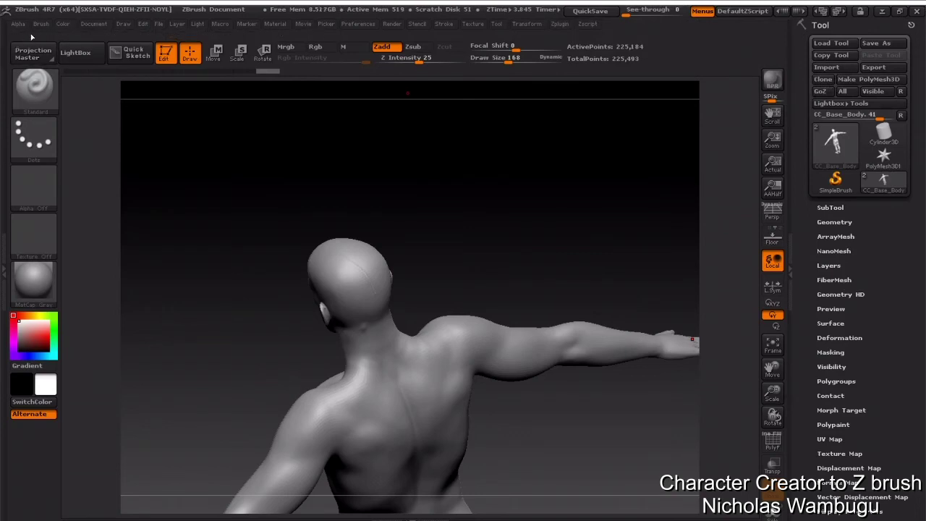
pyautogui.click(103, 25)
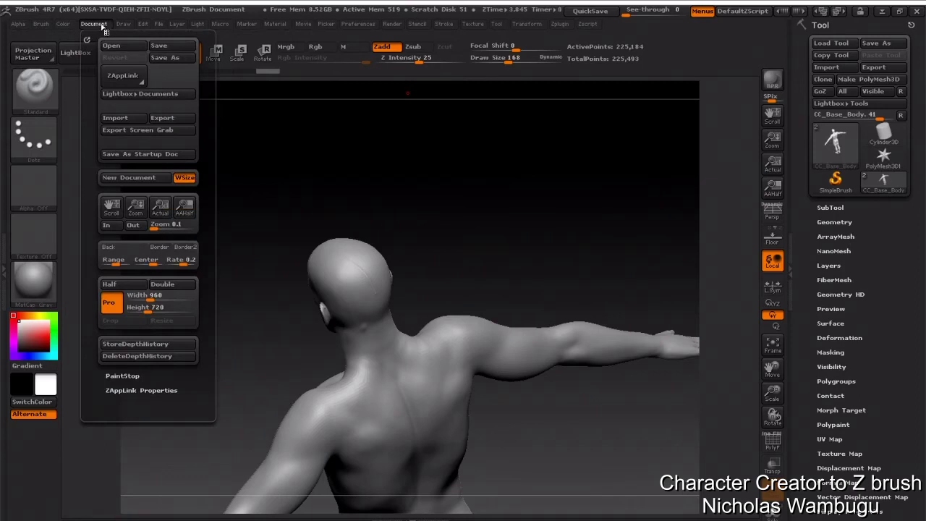
pyautogui.click(142, 25)
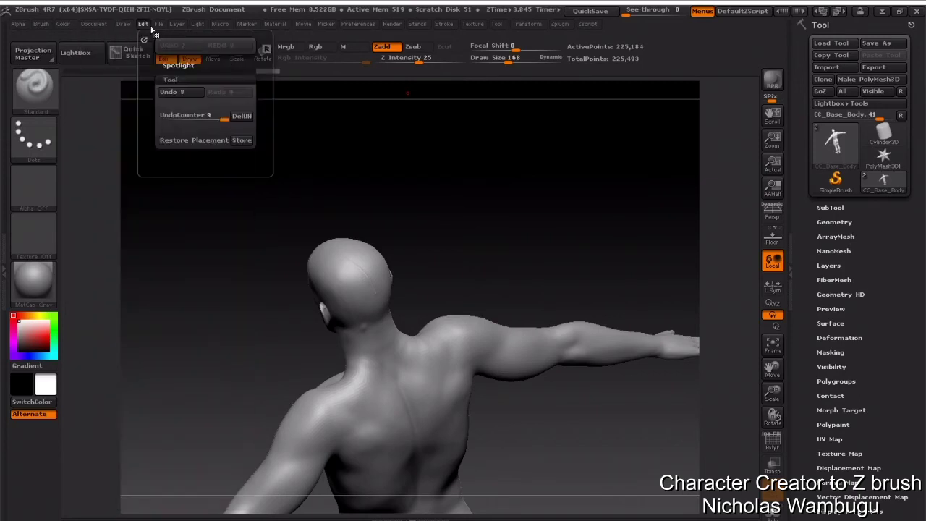
pyautogui.click(158, 26)
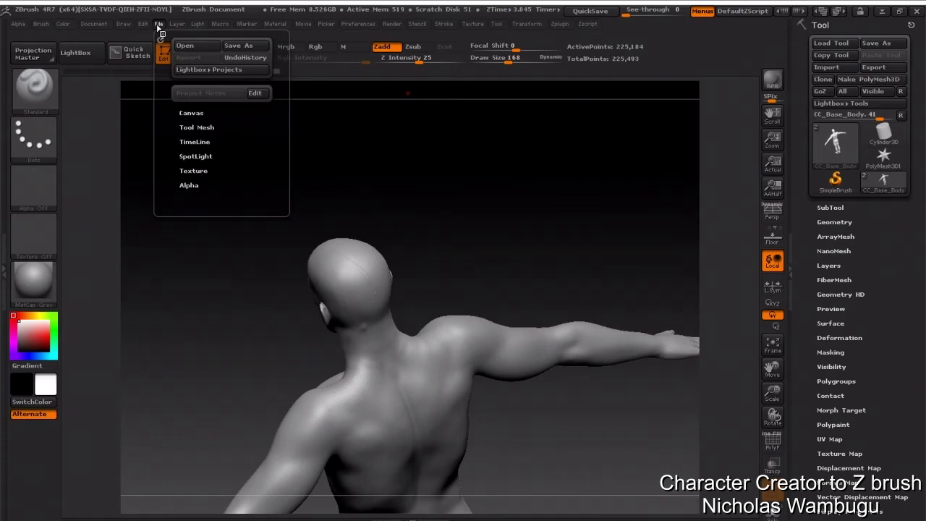
pyautogui.moveTo(197, 25)
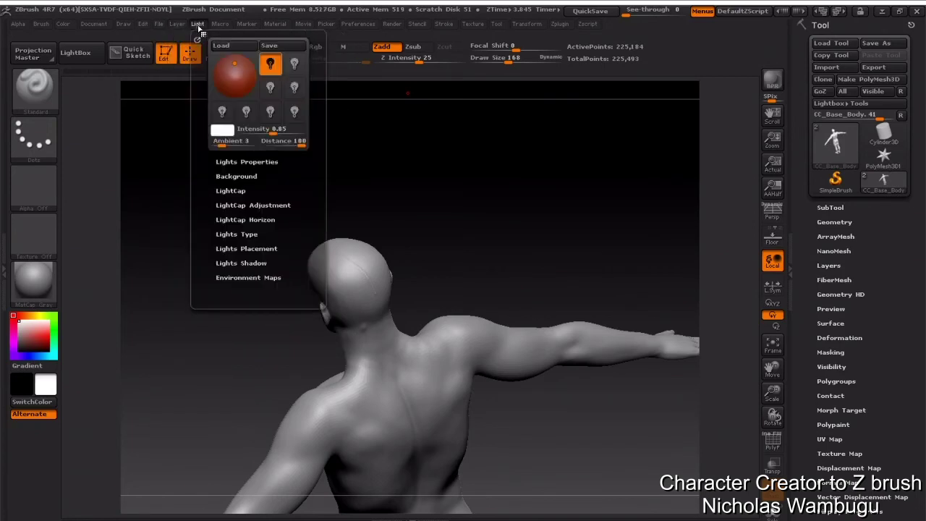
pyautogui.moveTo(245, 26)
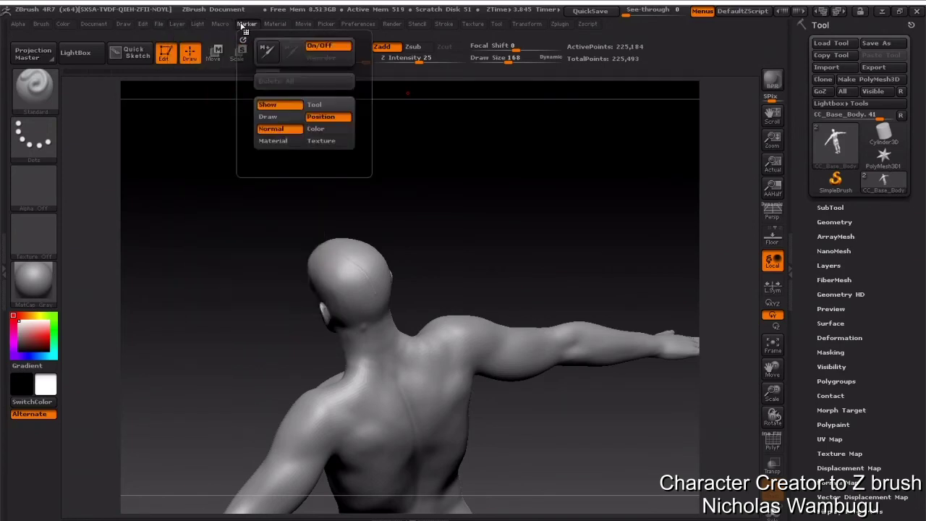
pyautogui.moveTo(276, 29)
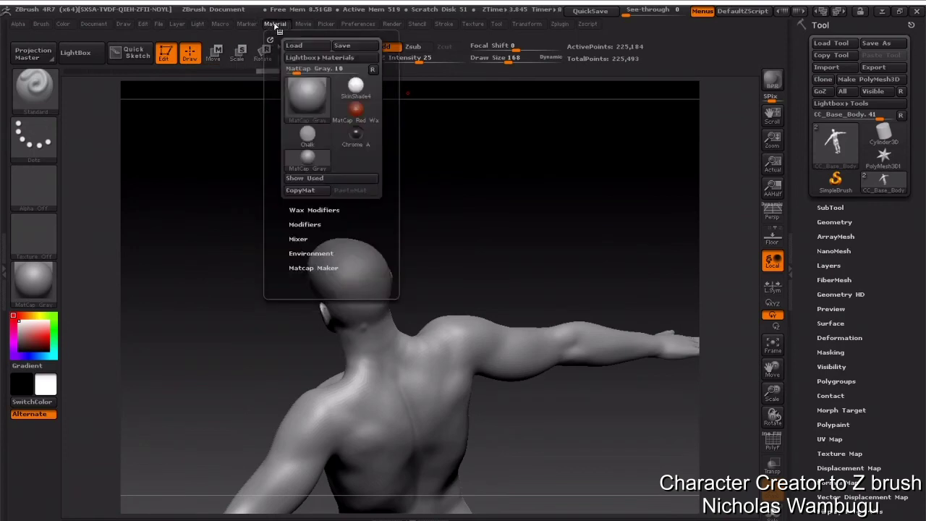
pyautogui.moveTo(360, 23)
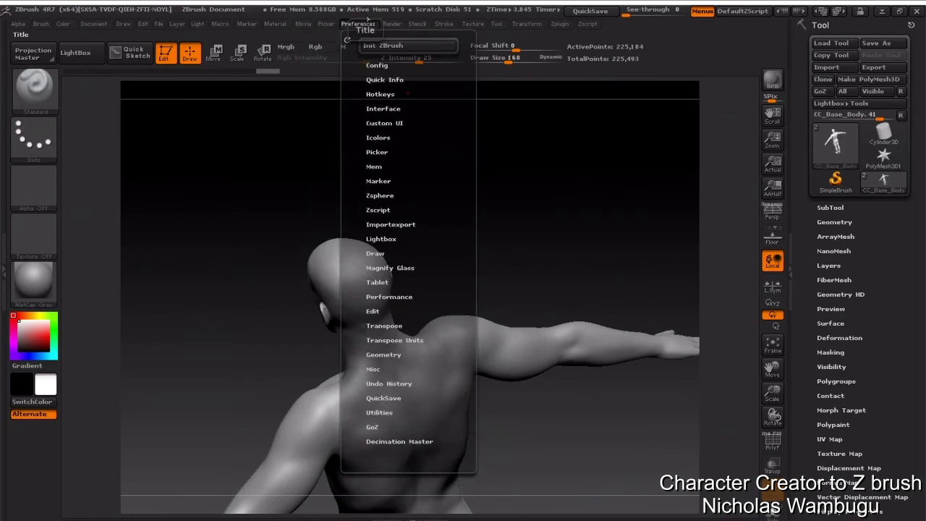
pyautogui.moveTo(398, 28)
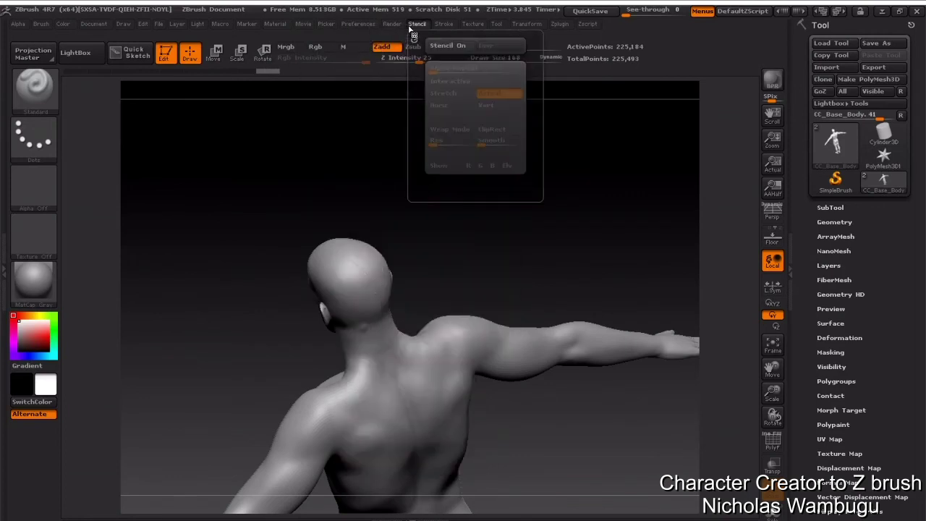
pyautogui.moveTo(496, 24)
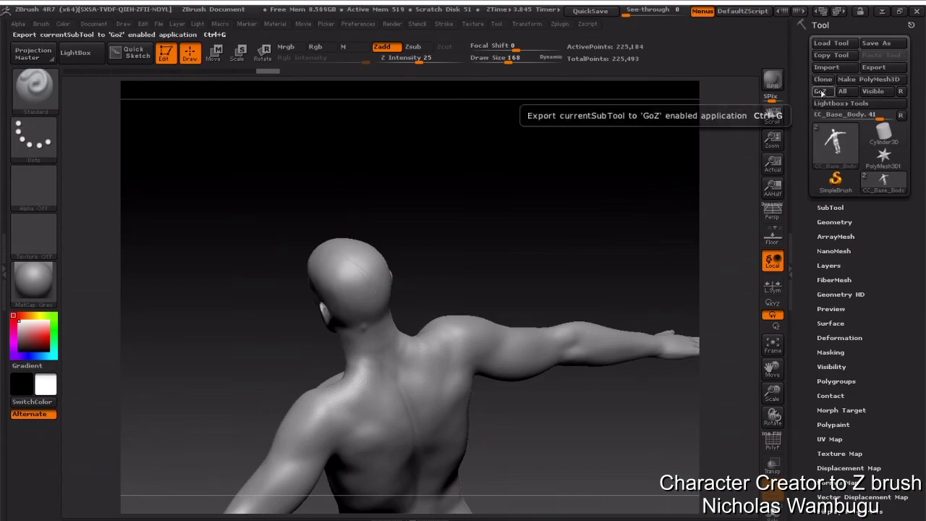
# Send the sculpted CC_Base_Body to Character Creator via GoZ and minimize ZBrush.
pyautogui.click(821, 92)
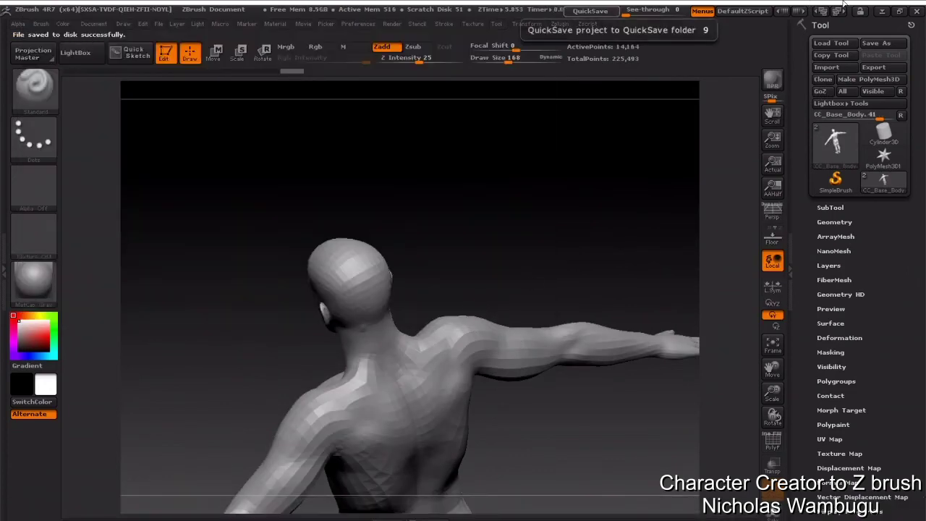
pyautogui.click(883, 12)
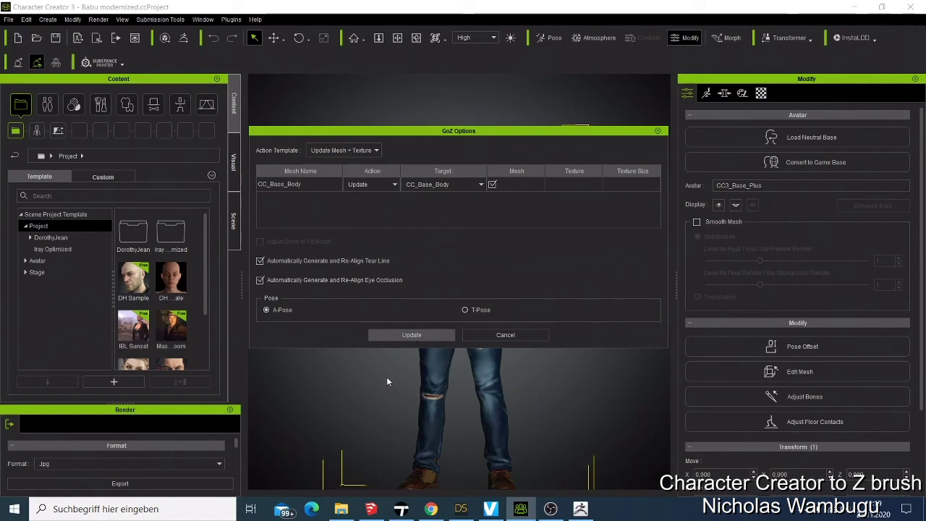
# Update CC_Base_Body's mesh in A-Pose from the GoZ Options dialog.
pyautogui.click(399, 334)
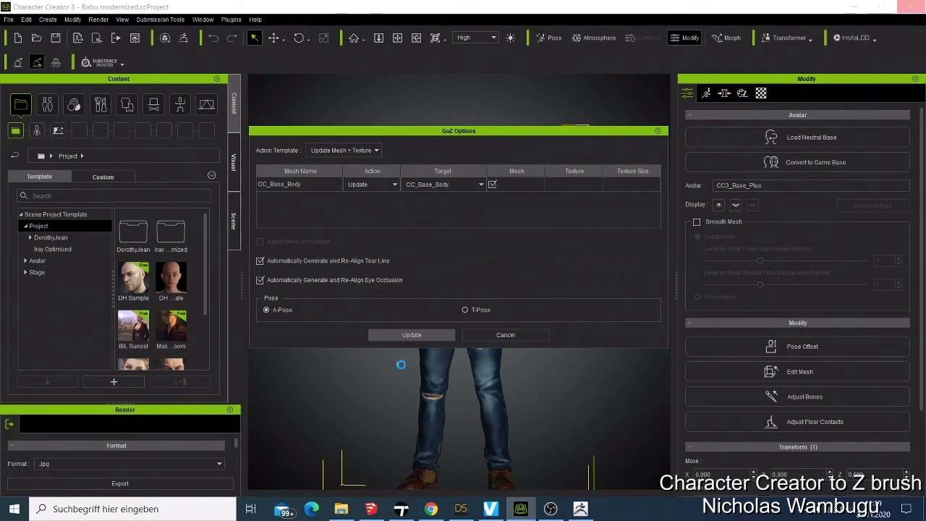